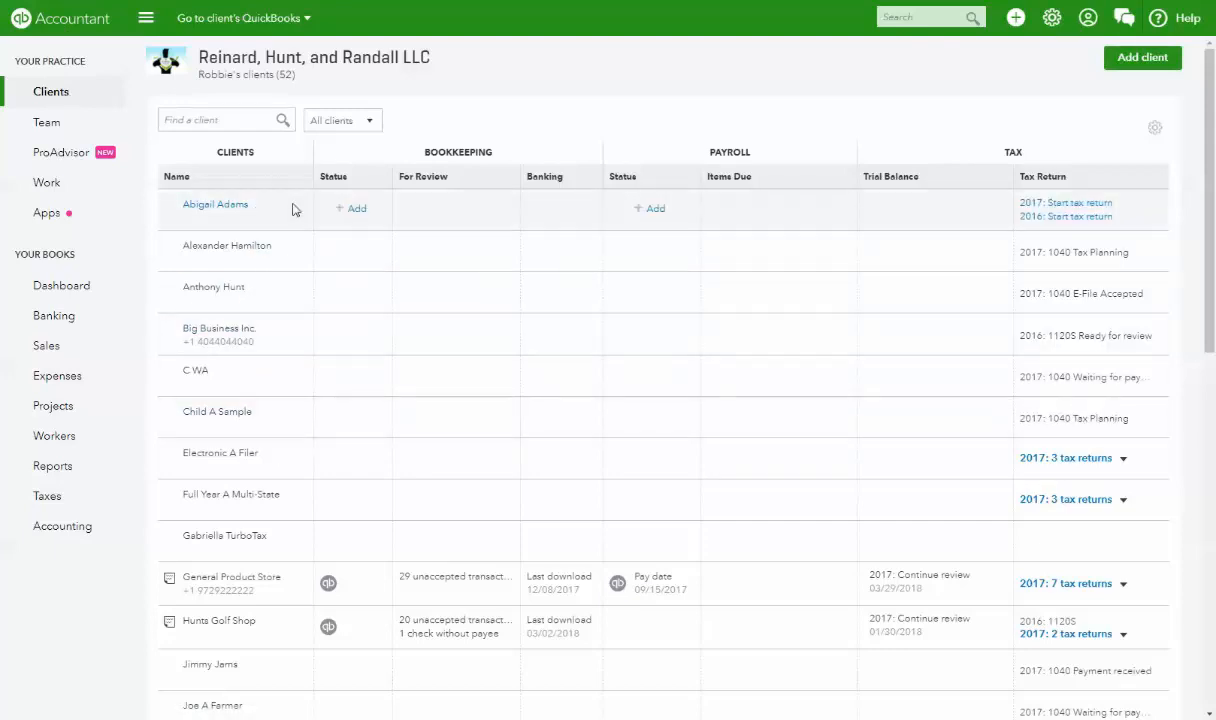
- Filter the client list from All clients to Bookkeeping clients
click(350, 121)
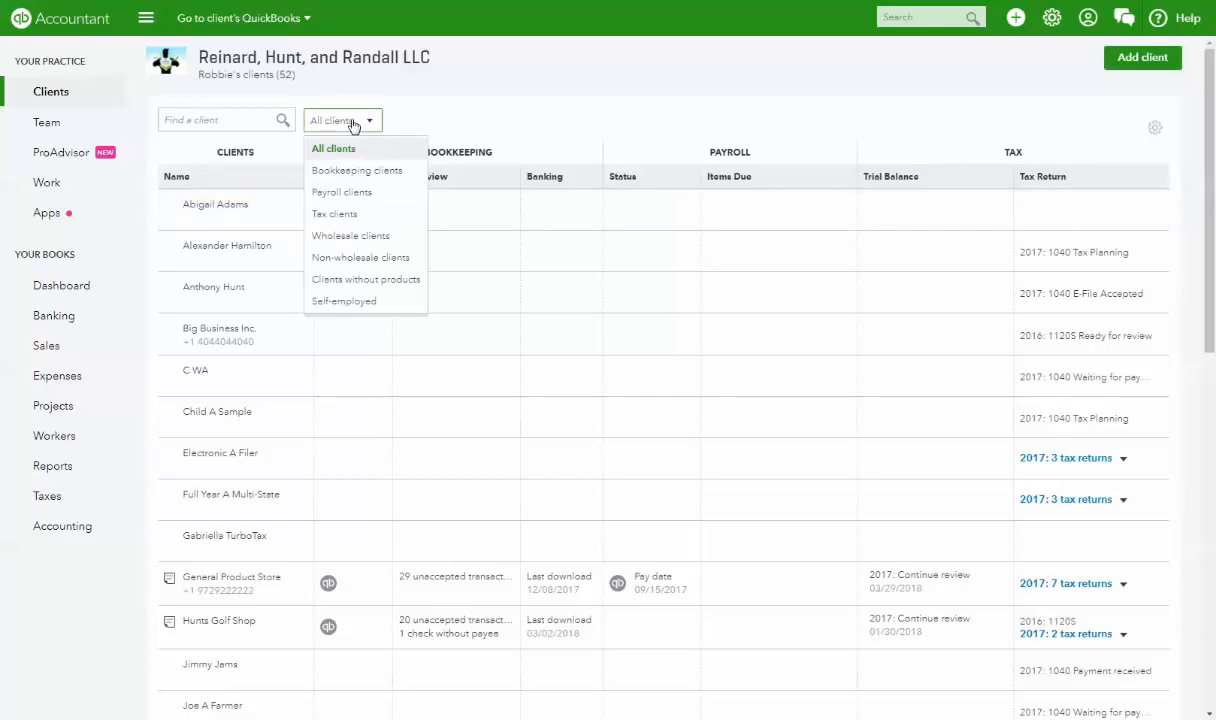
click(357, 171)
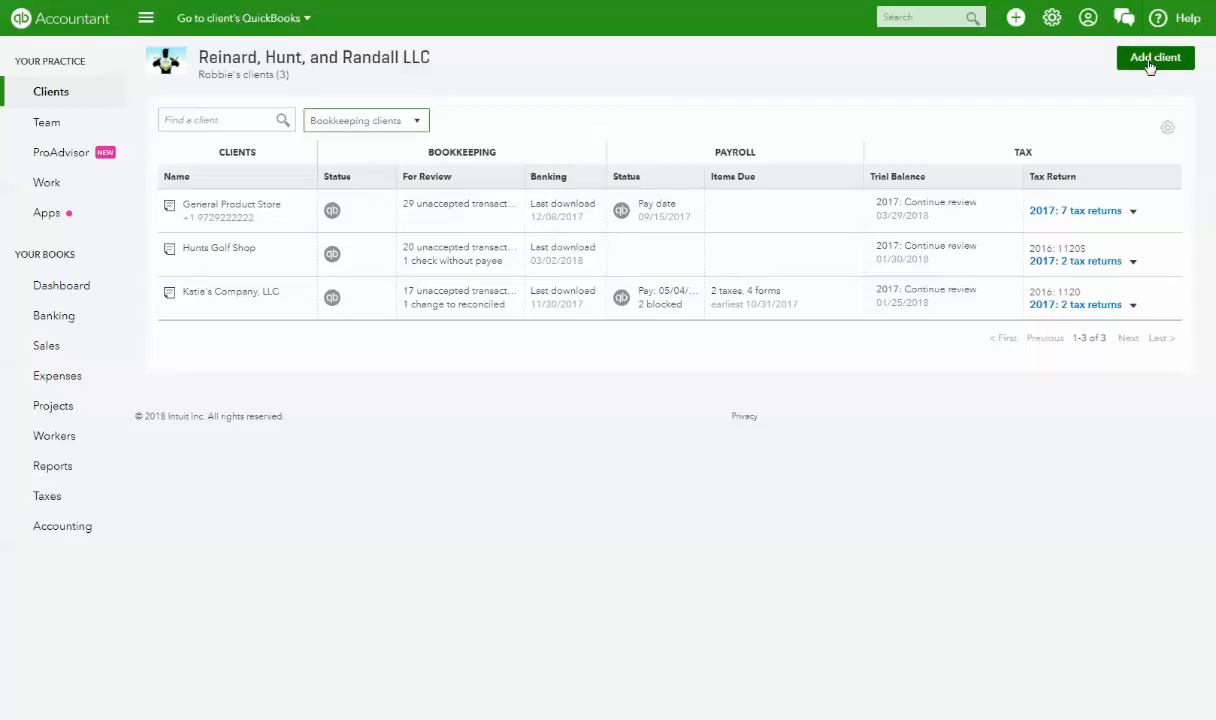
- Start a new client and enter the client's business name and e-mail address
click(1152, 60)
click(555, 220)
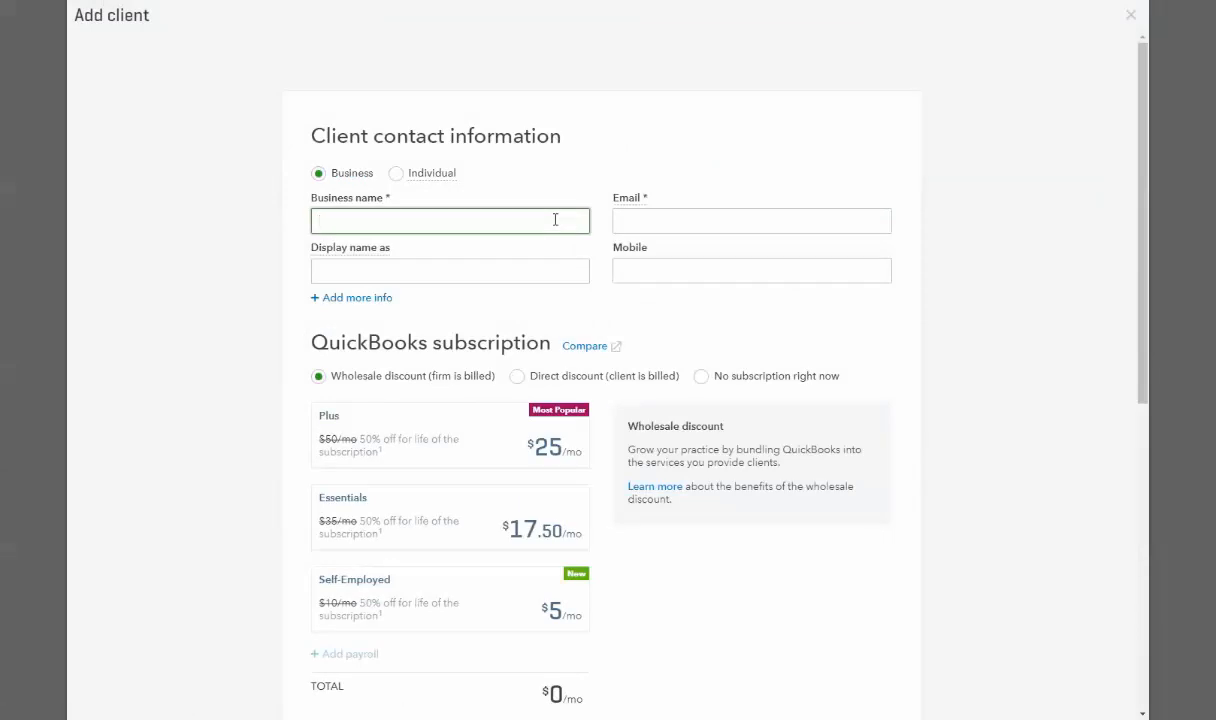
text(Robbie's Business)
key(Tab)
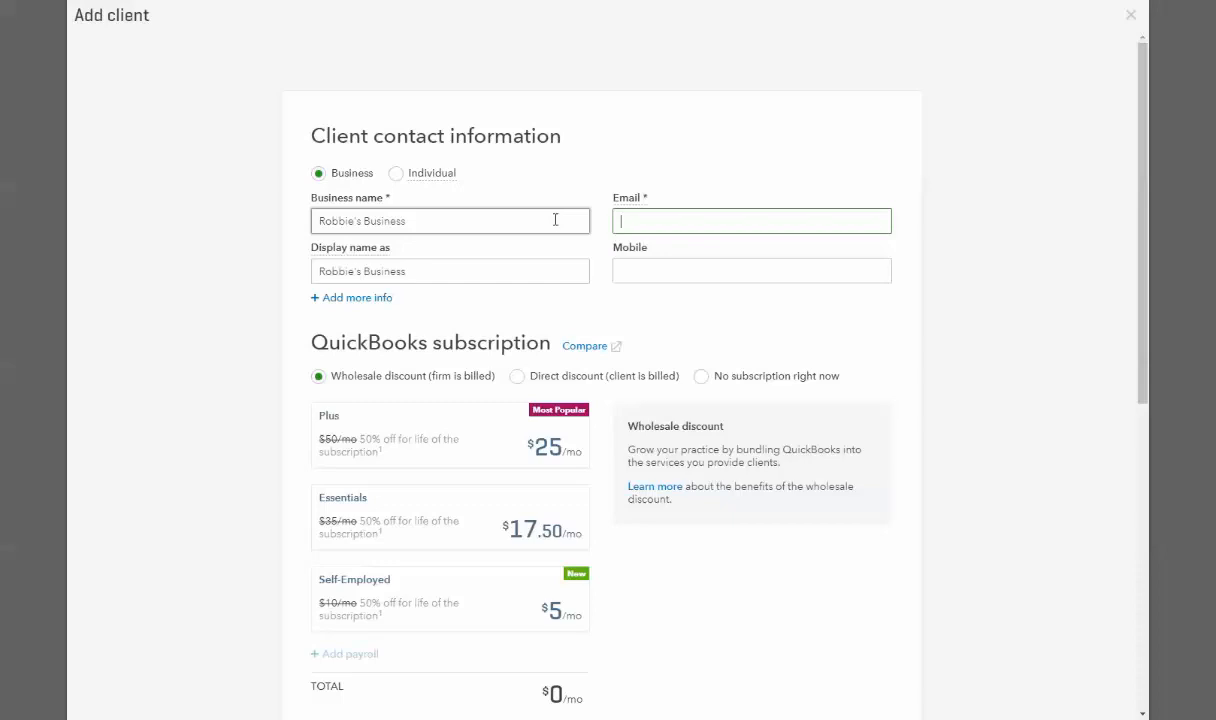
- Skip past the display name and mobile fields and reveal the extra contact and address fields
key(Tab)
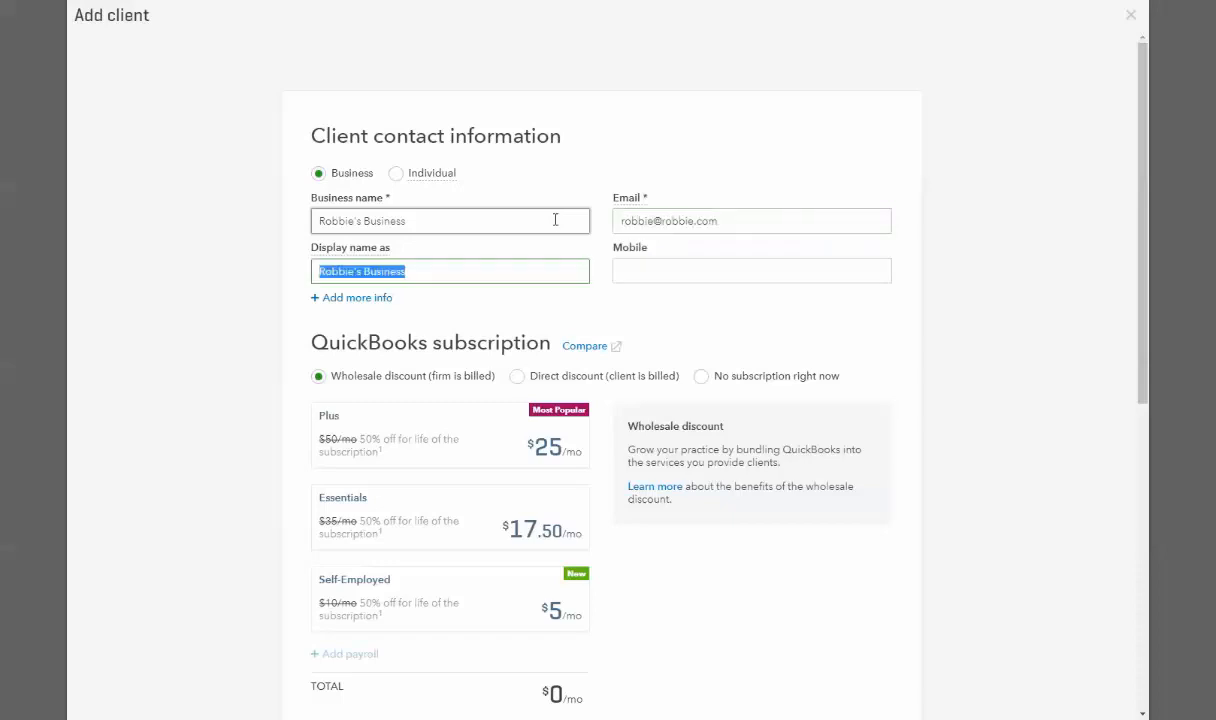
key(Tab)
click(377, 300)
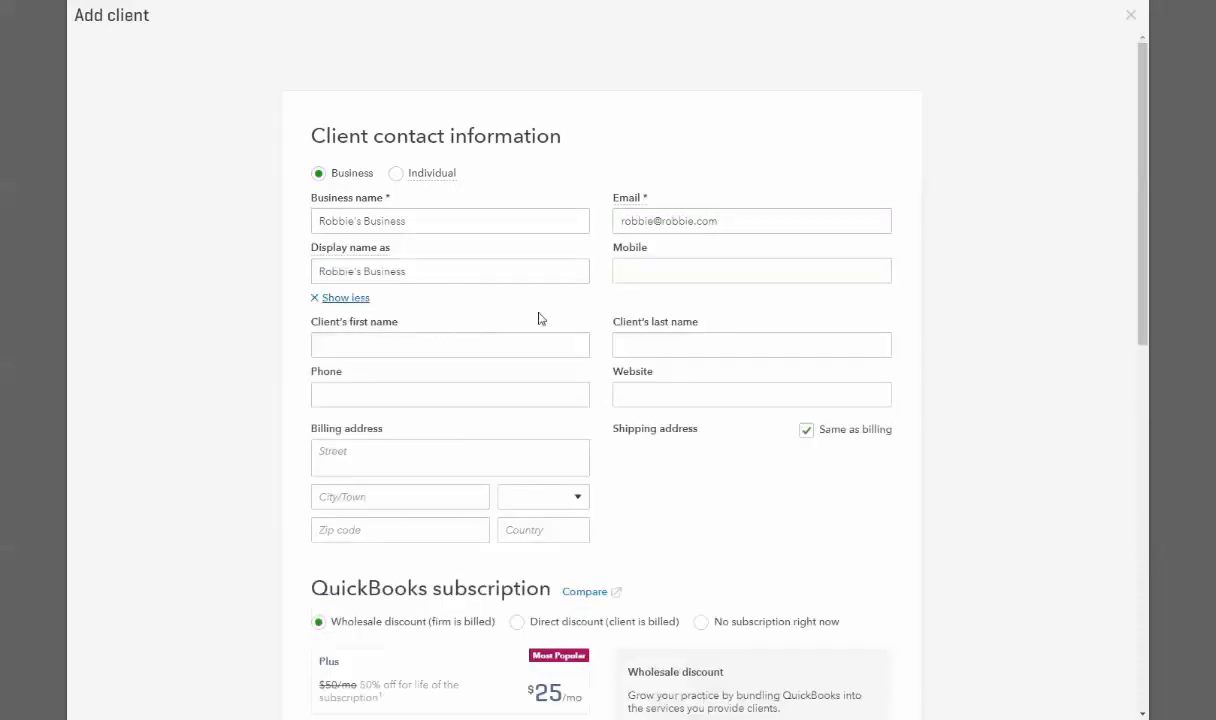
click(394, 272)
click(550, 386)
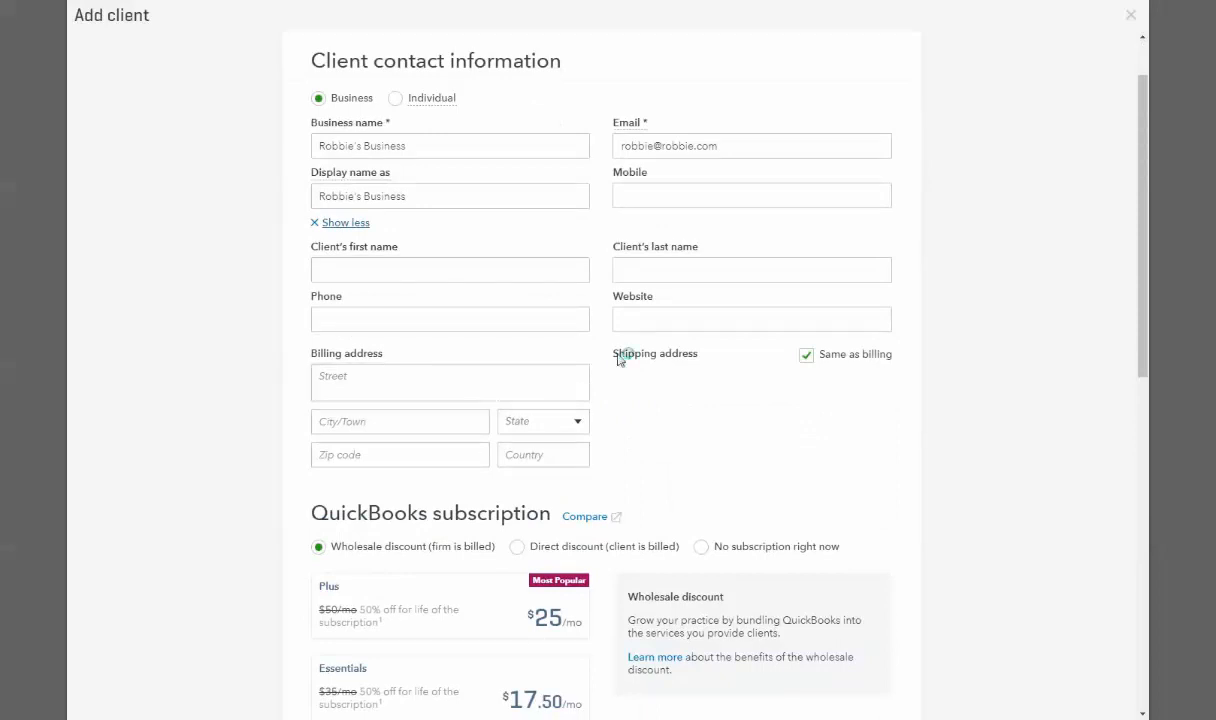
scroll(700, 325, down, 2)
scroll(697, 322, up, 2)
scroll(711, 218, down, 2)
scroll(708, 226, up, 2)
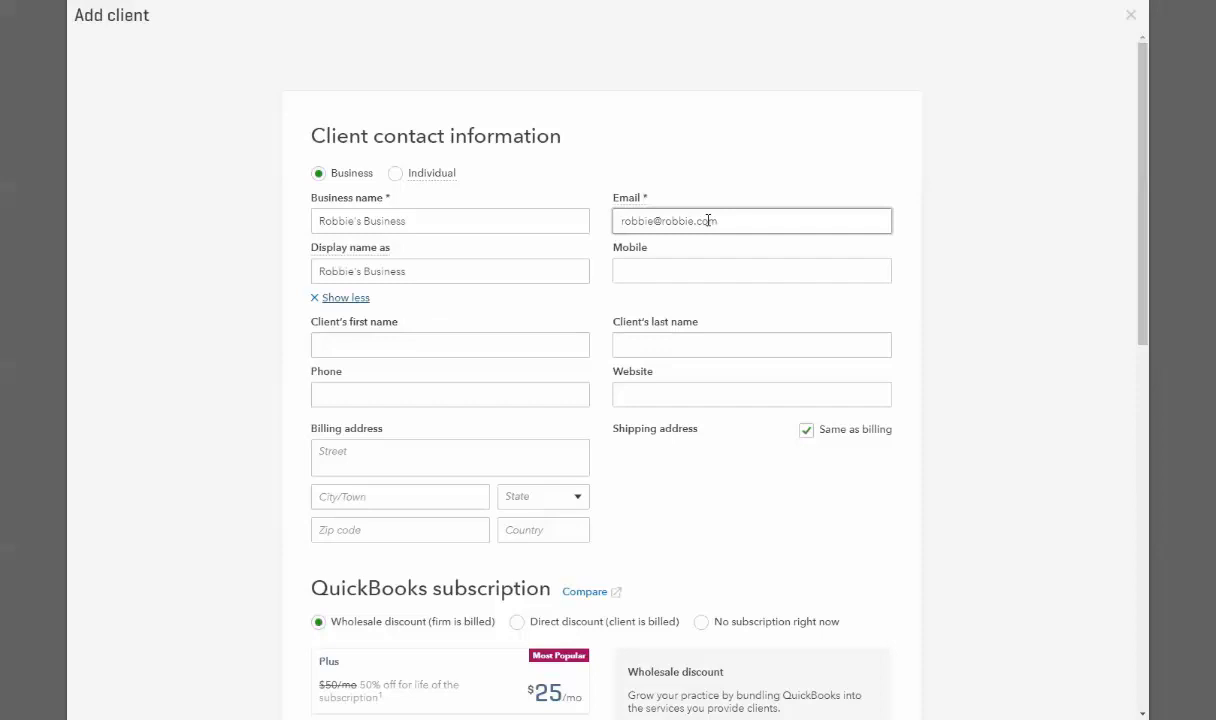
drag(716, 221, 616, 222)
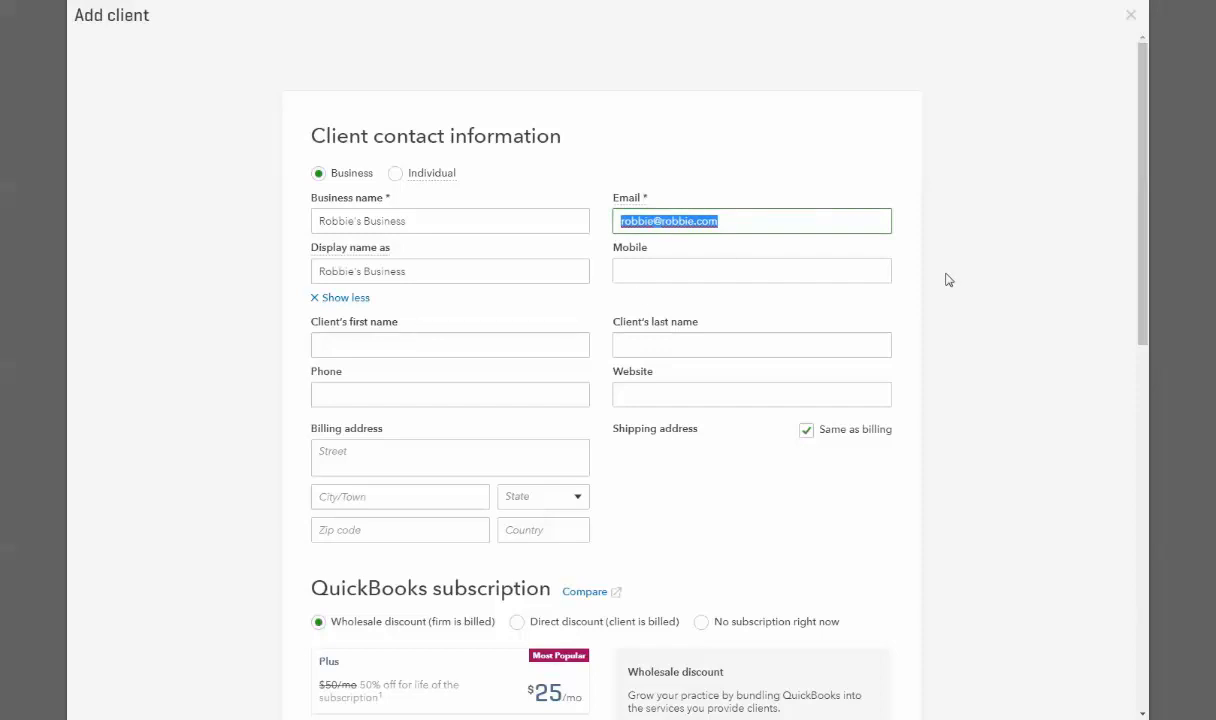
scroll(949, 280, down, 1)
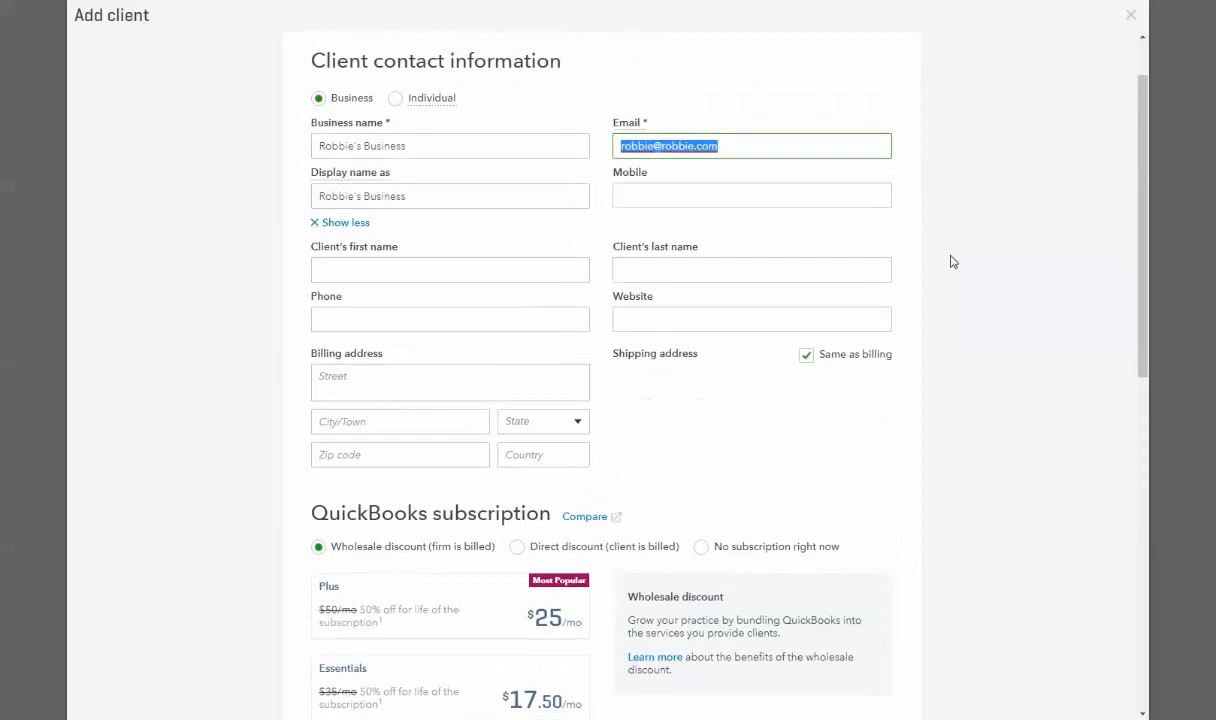
scroll(912, 309, down, 5)
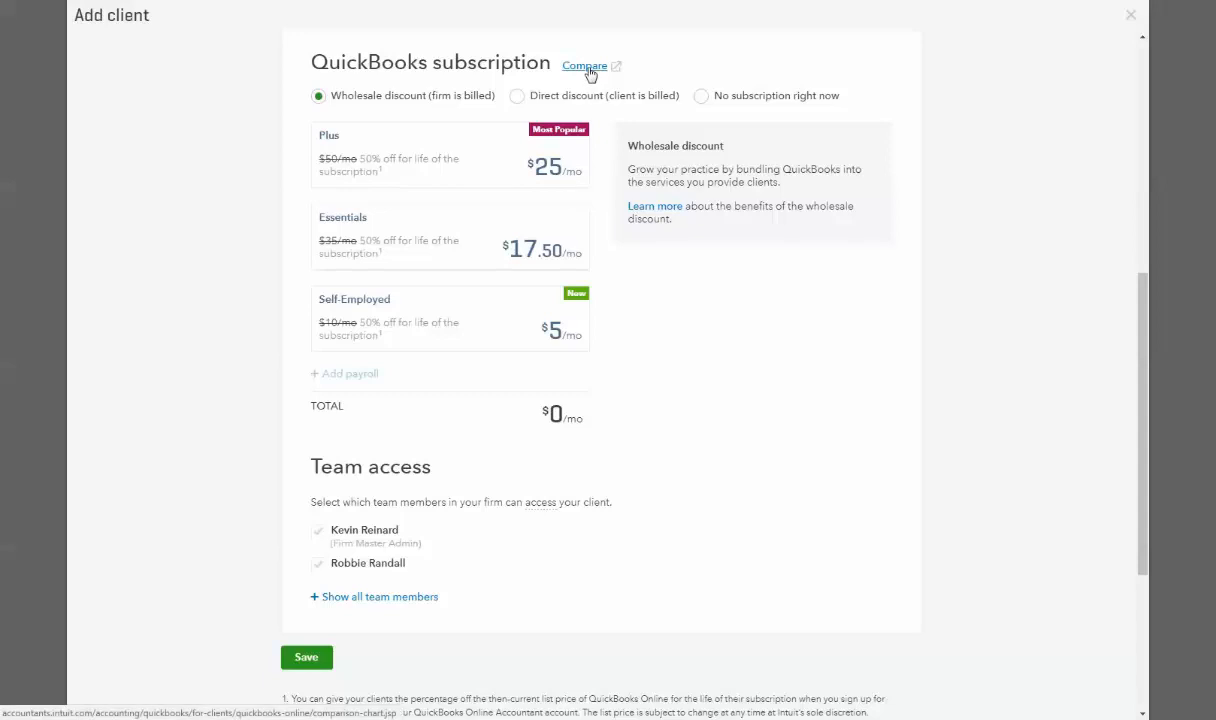
click(586, 68)
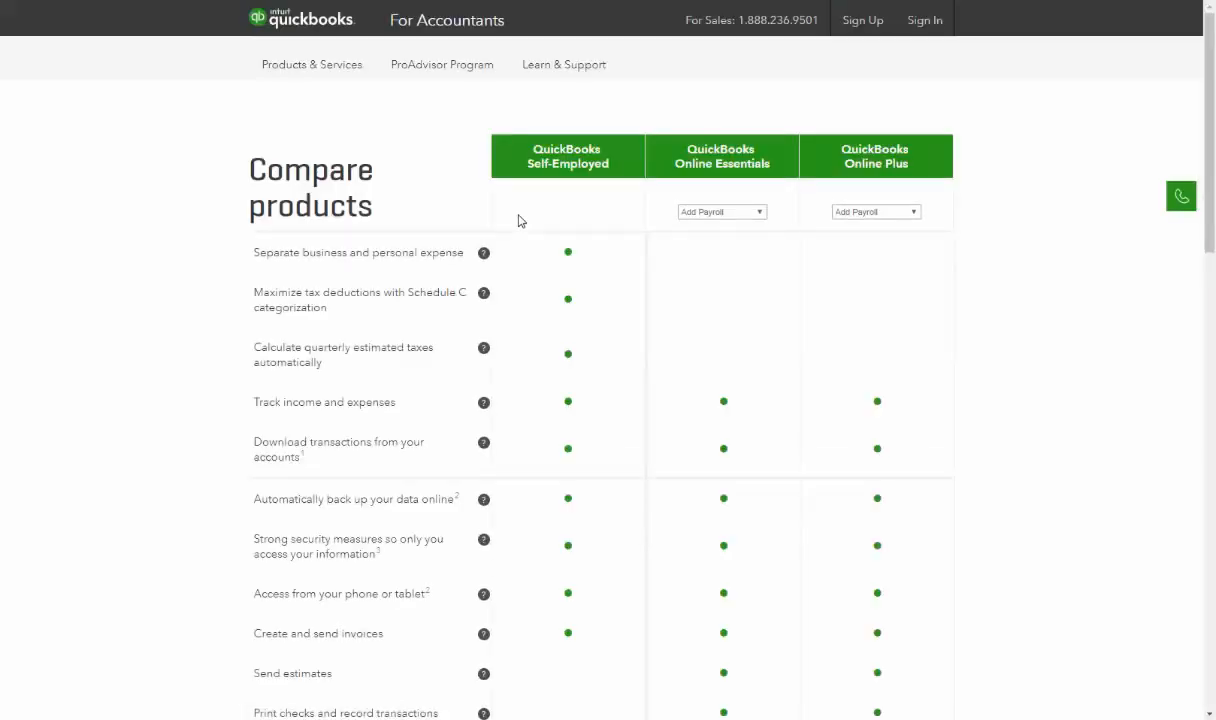
scroll(877, 307, down, 9)
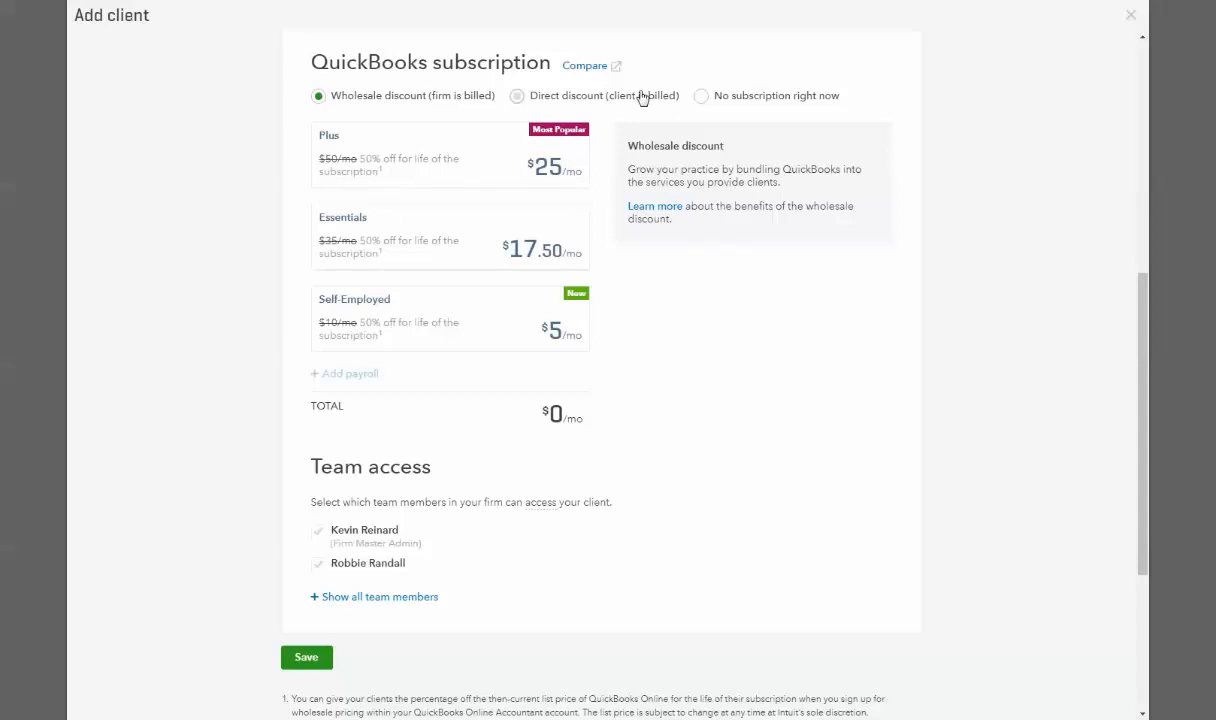
- Compare Direct discount, Wholesale discount and No subscription, settling on Direct discount (client is billed)
click(611, 93)
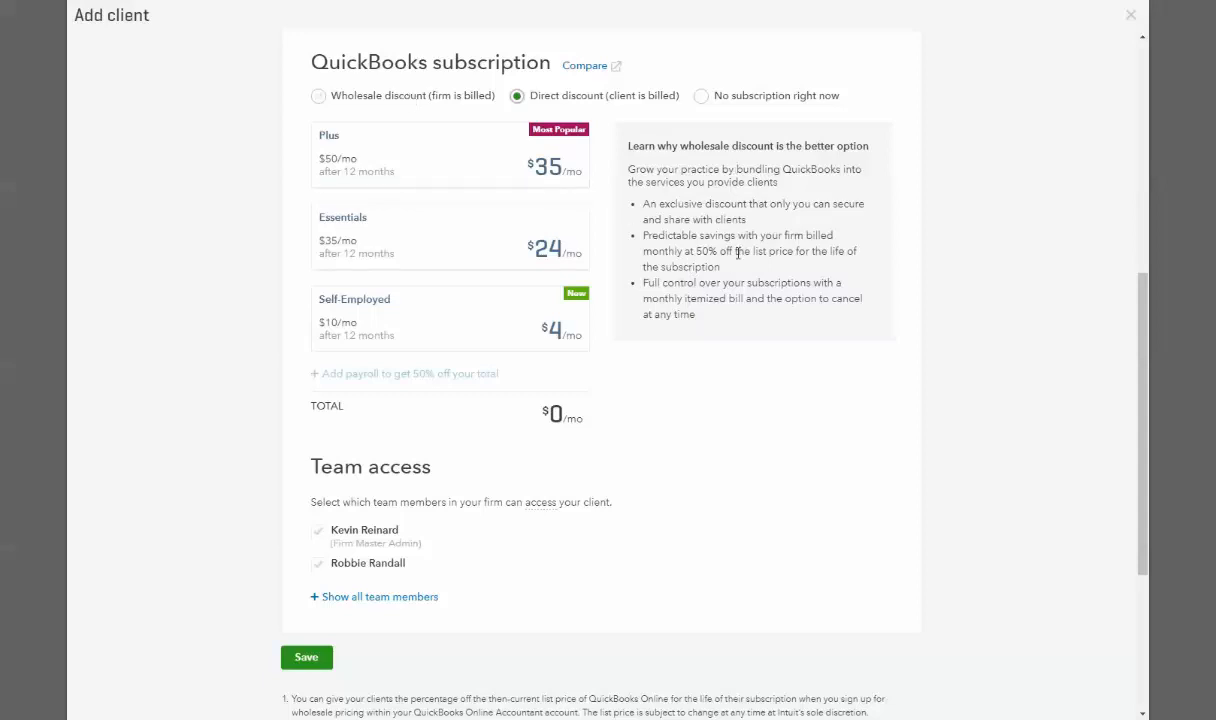
click(420, 96)
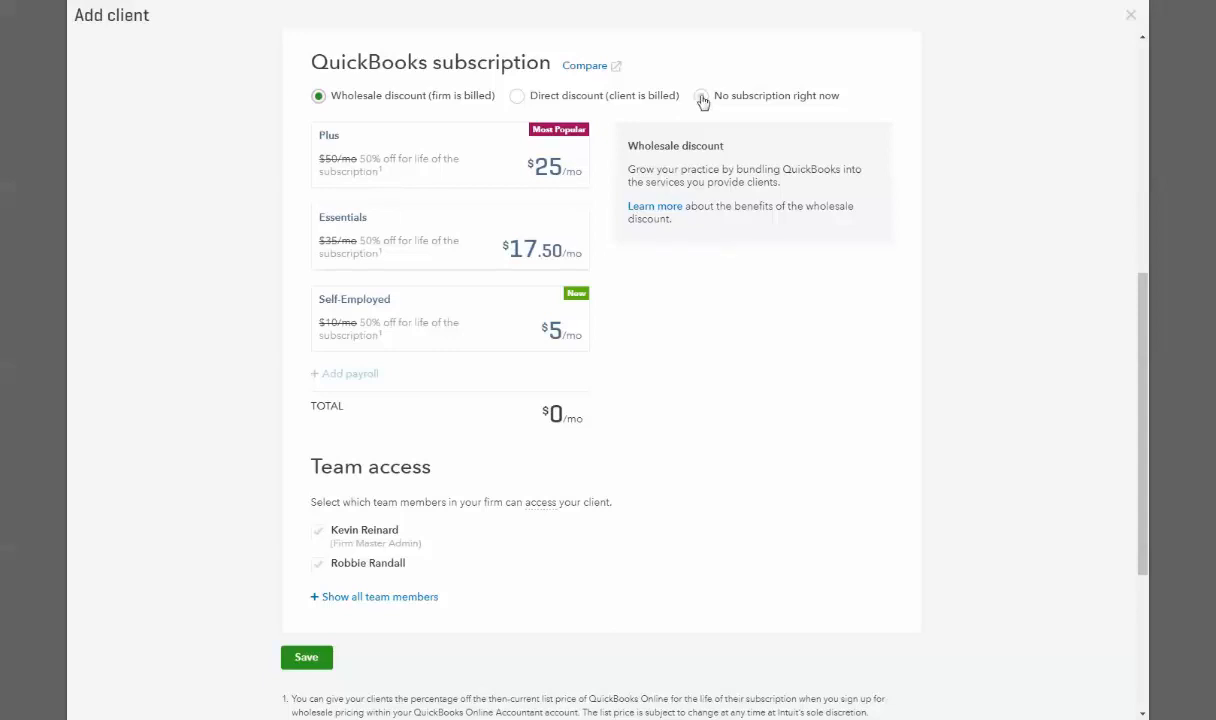
click(702, 98)
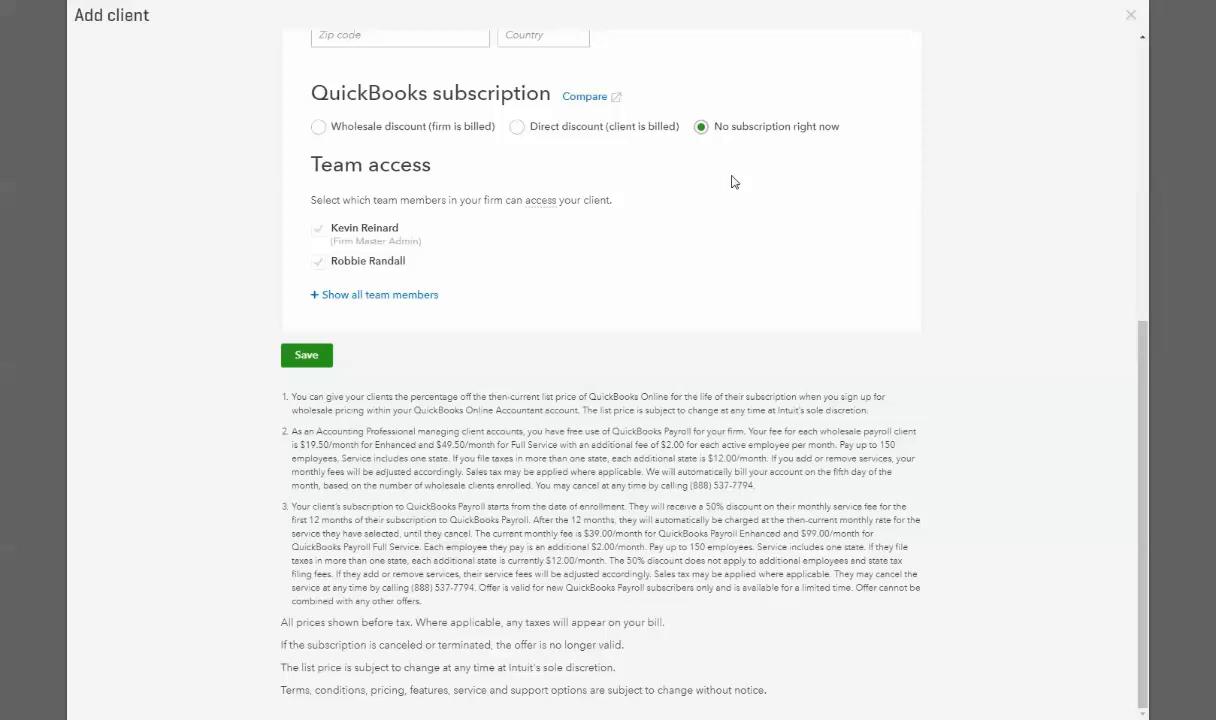
scroll(735, 181, up, 1)
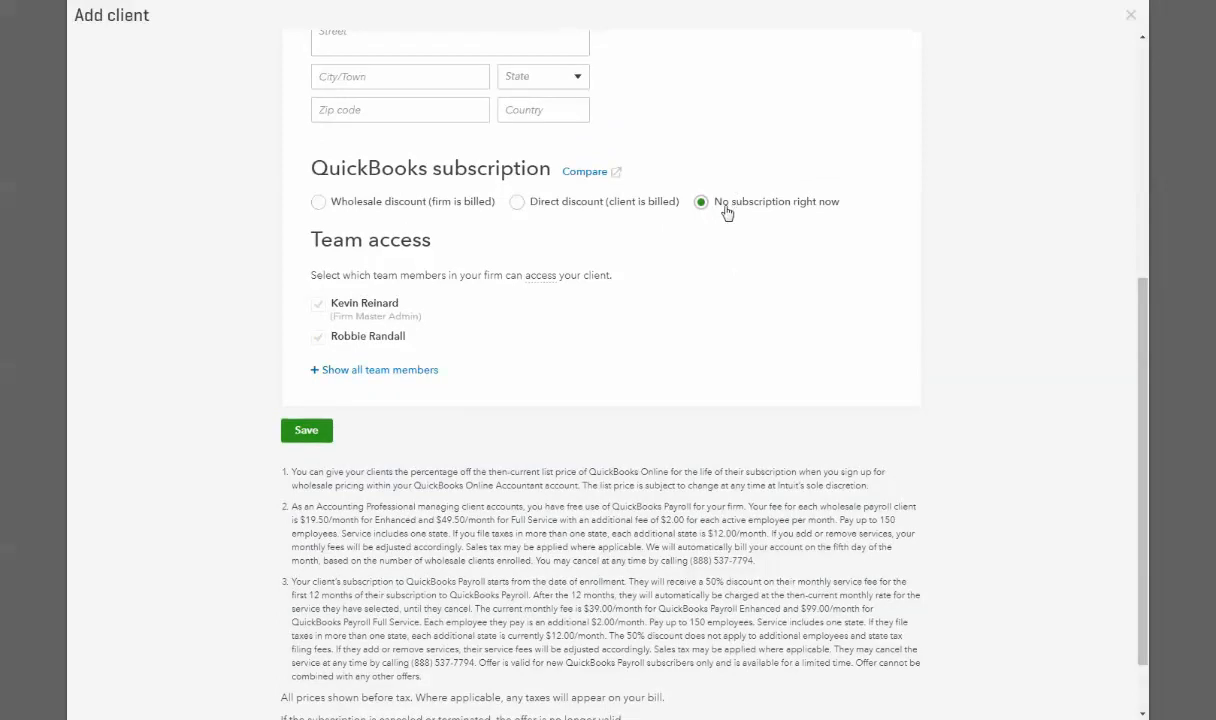
click(655, 204)
scroll(735, 310, down, 4)
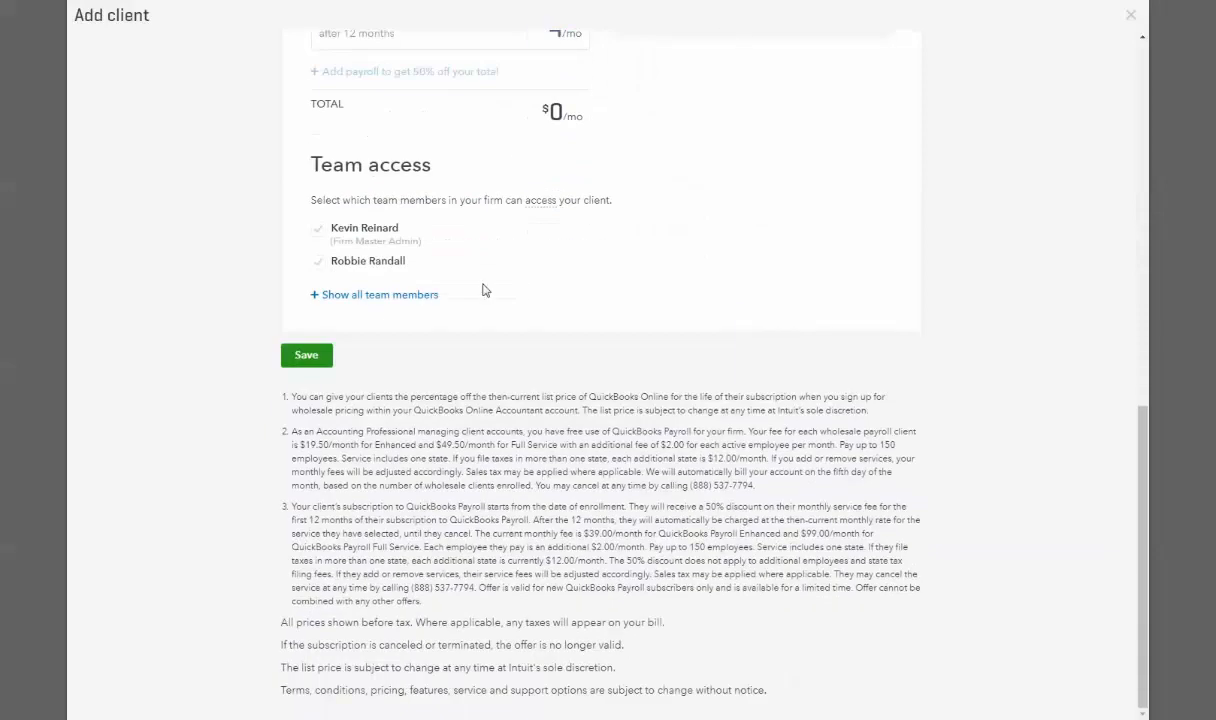
click(376, 295)
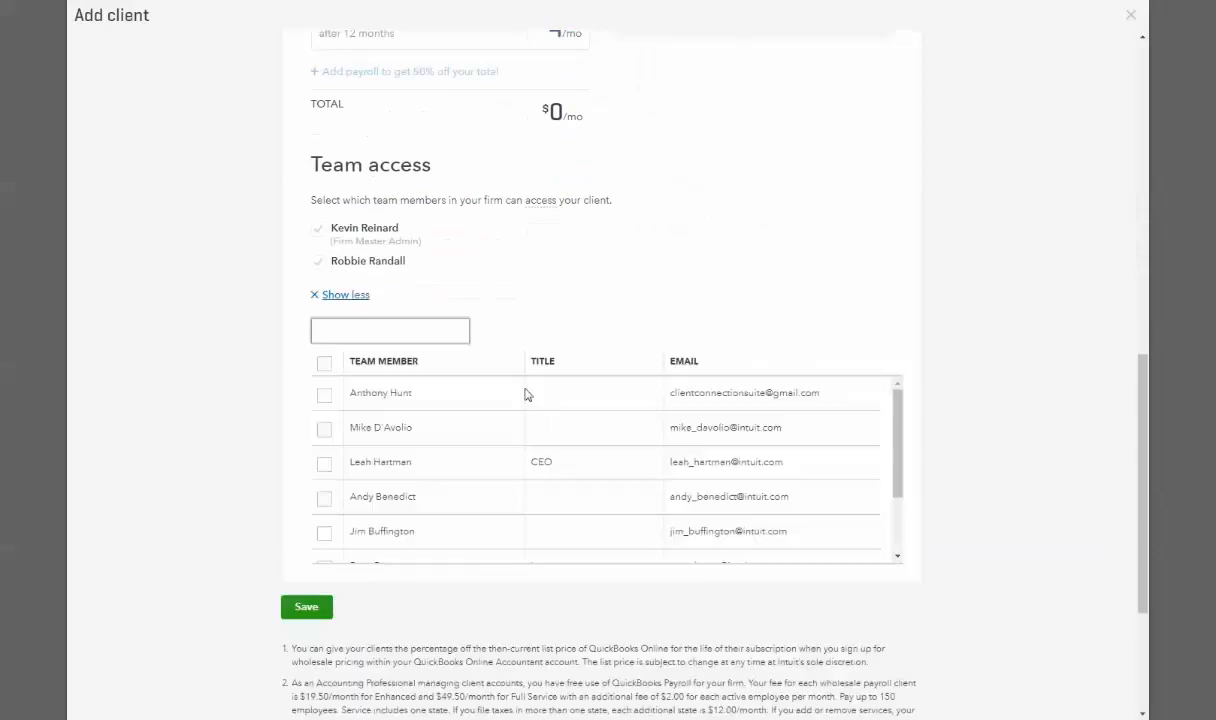
click(322, 294)
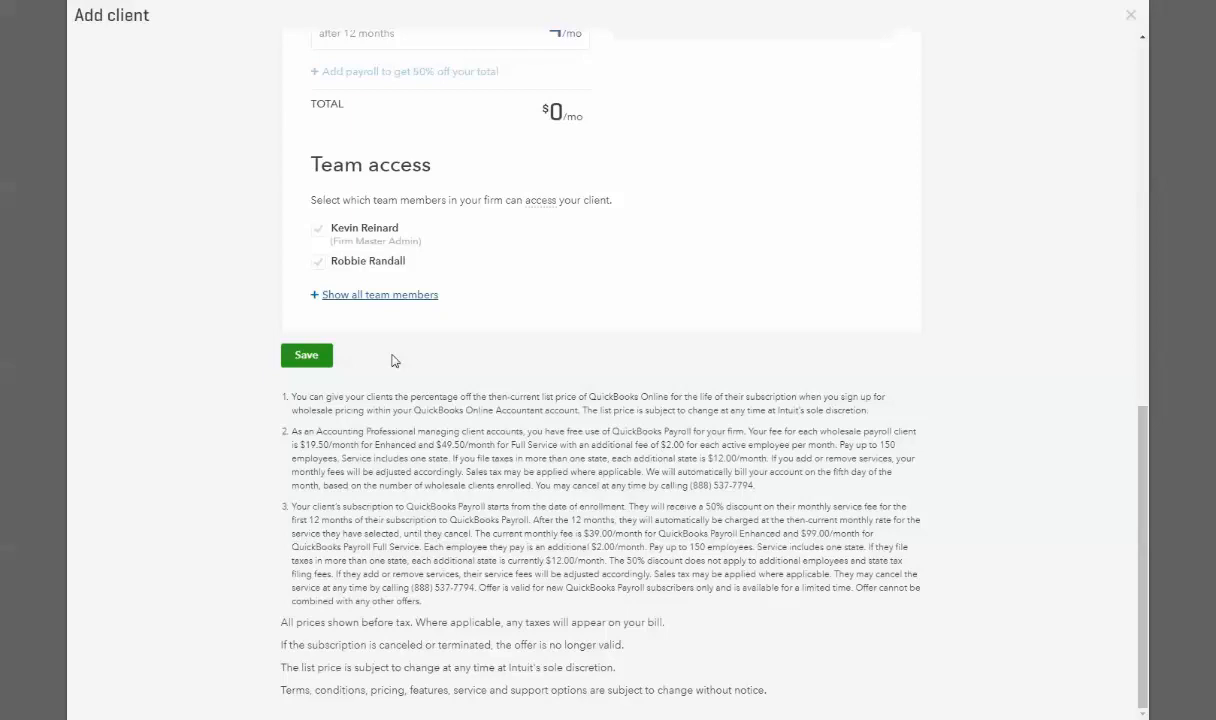
scroll(393, 360, up, 1)
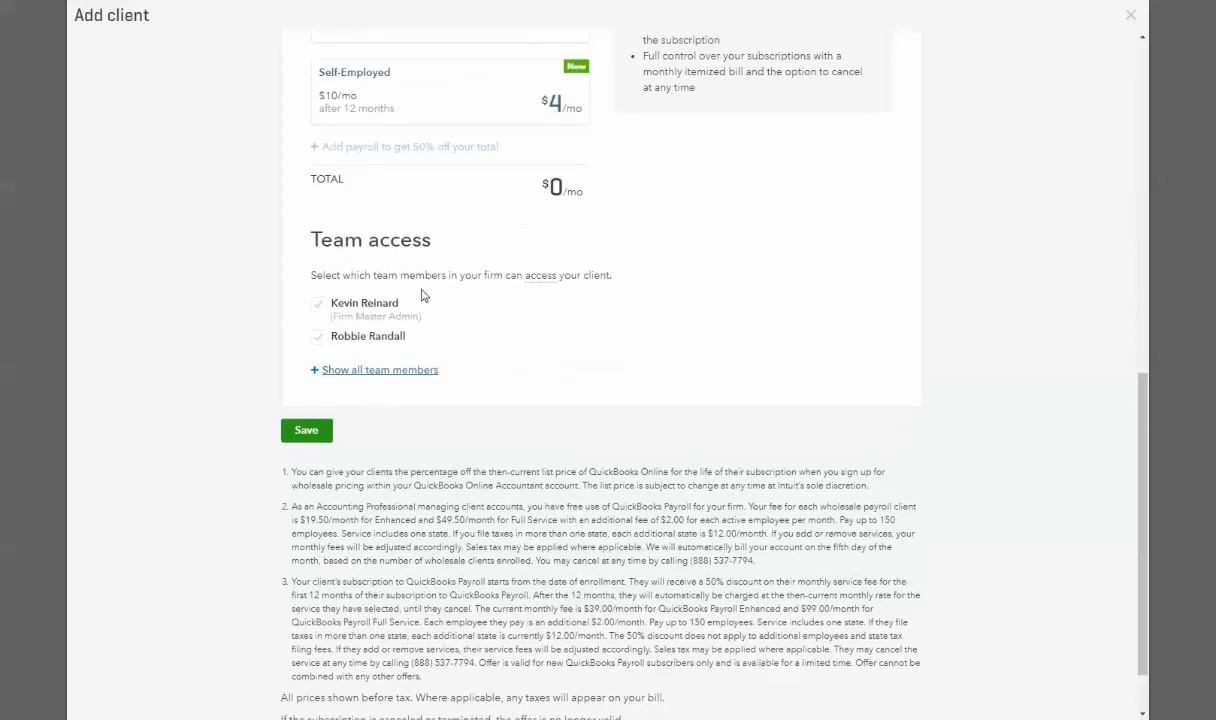
scroll(673, 356, up, 10)
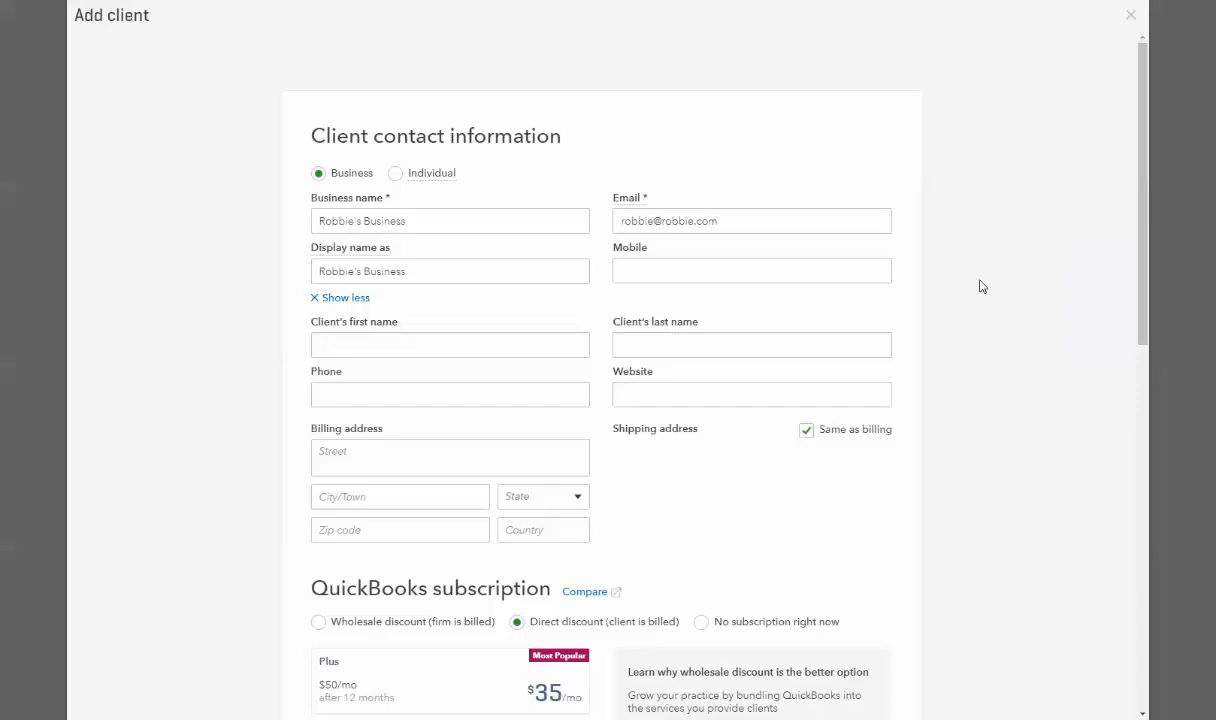
- Close the Add client form and confirm leaving without saving
click(1130, 18)
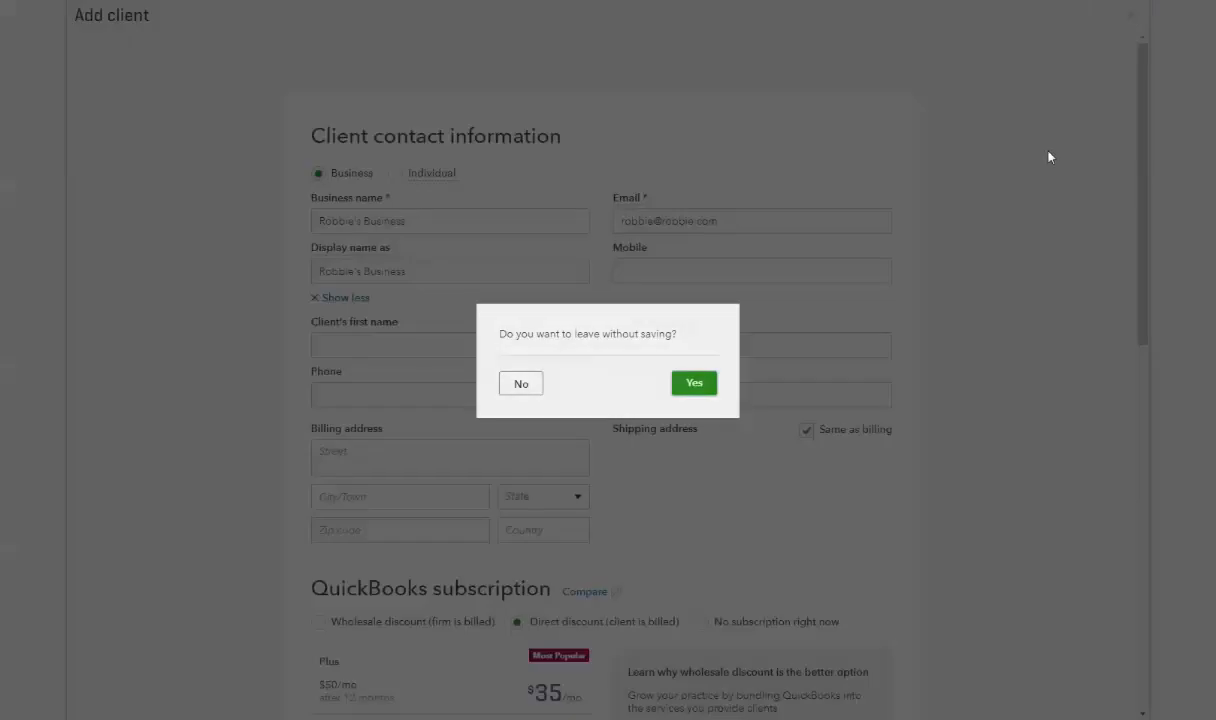
click(694, 383)
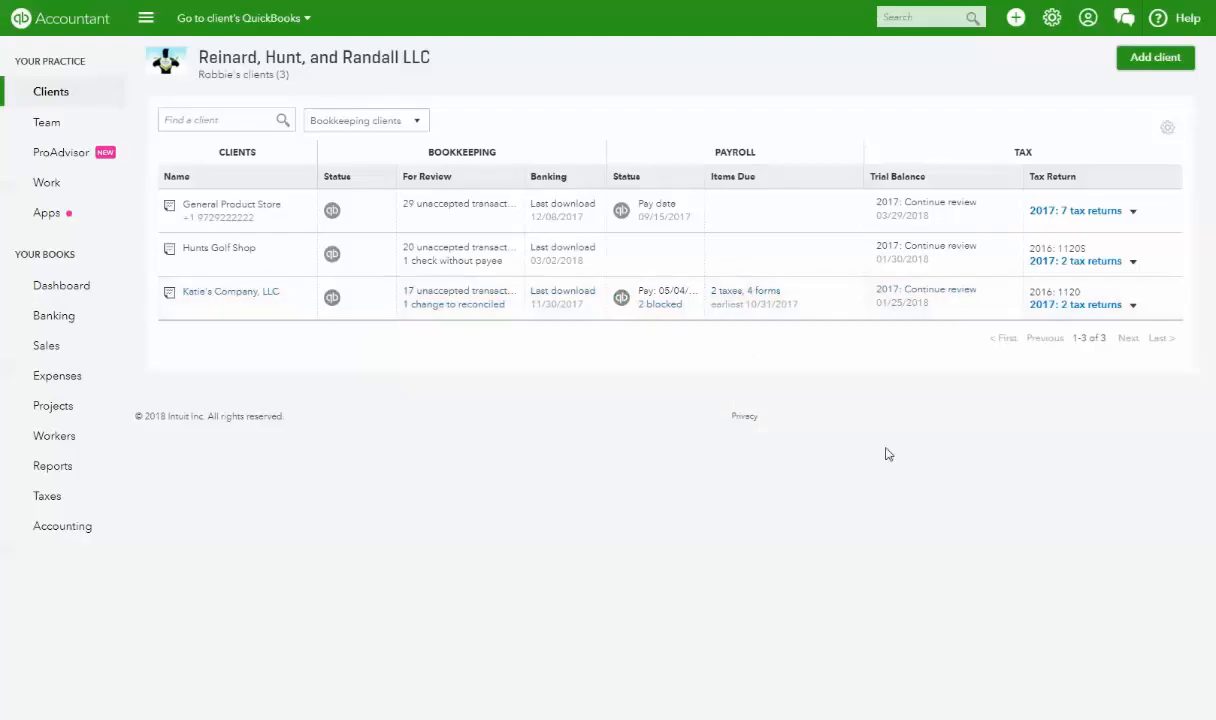